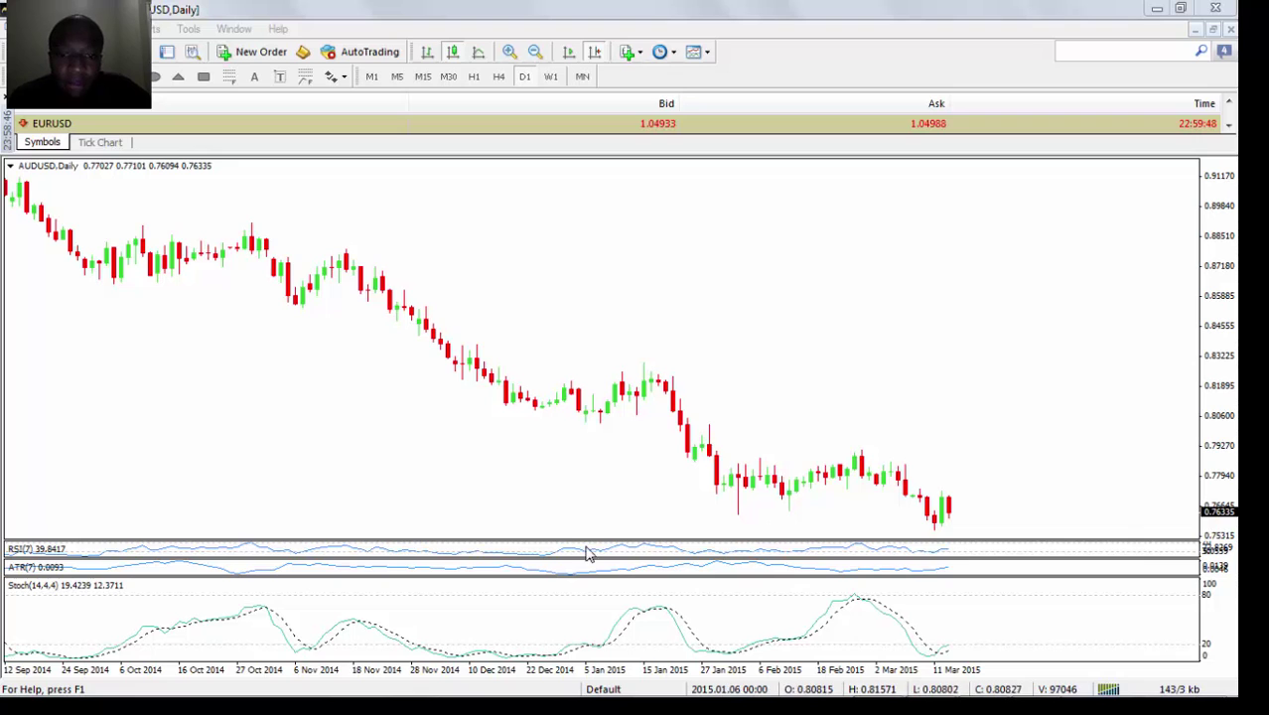
Step: Launch Microsoft Excel from the desktop and enlarge its window to fill the screen
{"action": "mouse_move", "coordinate": [230, 693]}
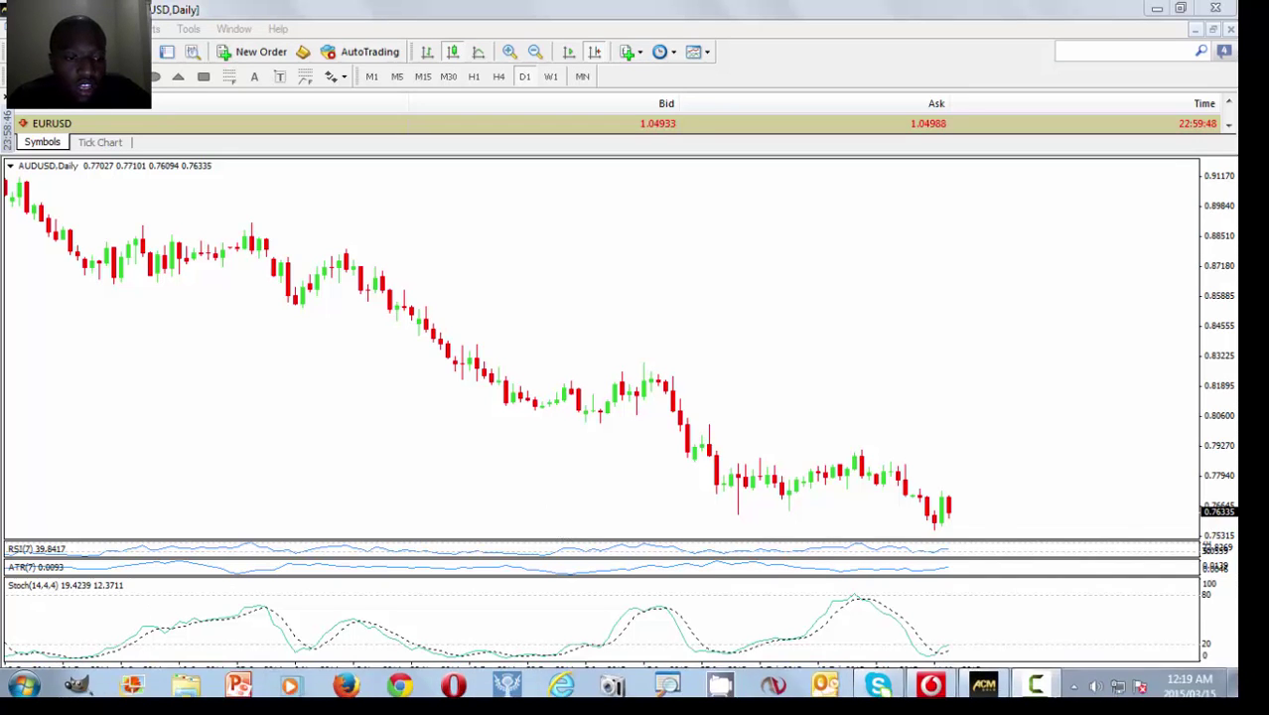
{"action": "left_click", "coordinate": [24, 680]}
{"action": "left_click", "coordinate": [99, 450]}
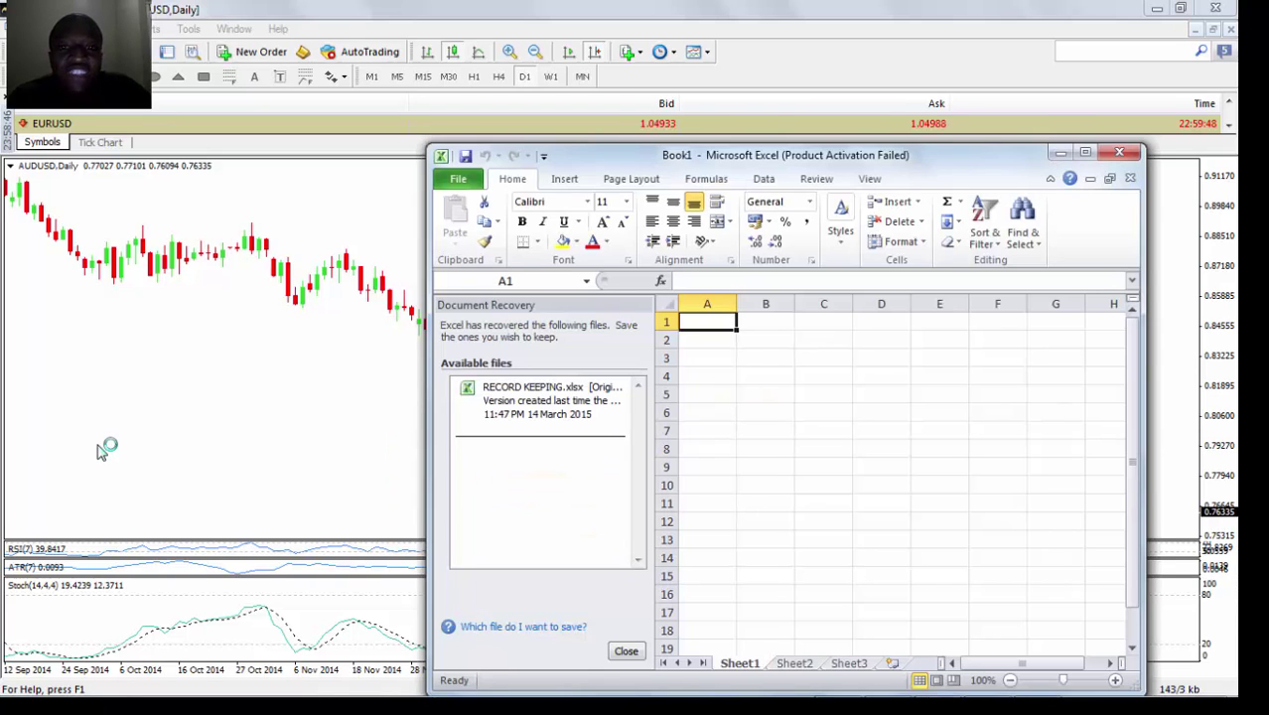
{"action": "left_click", "coordinate": [1085, 153]}
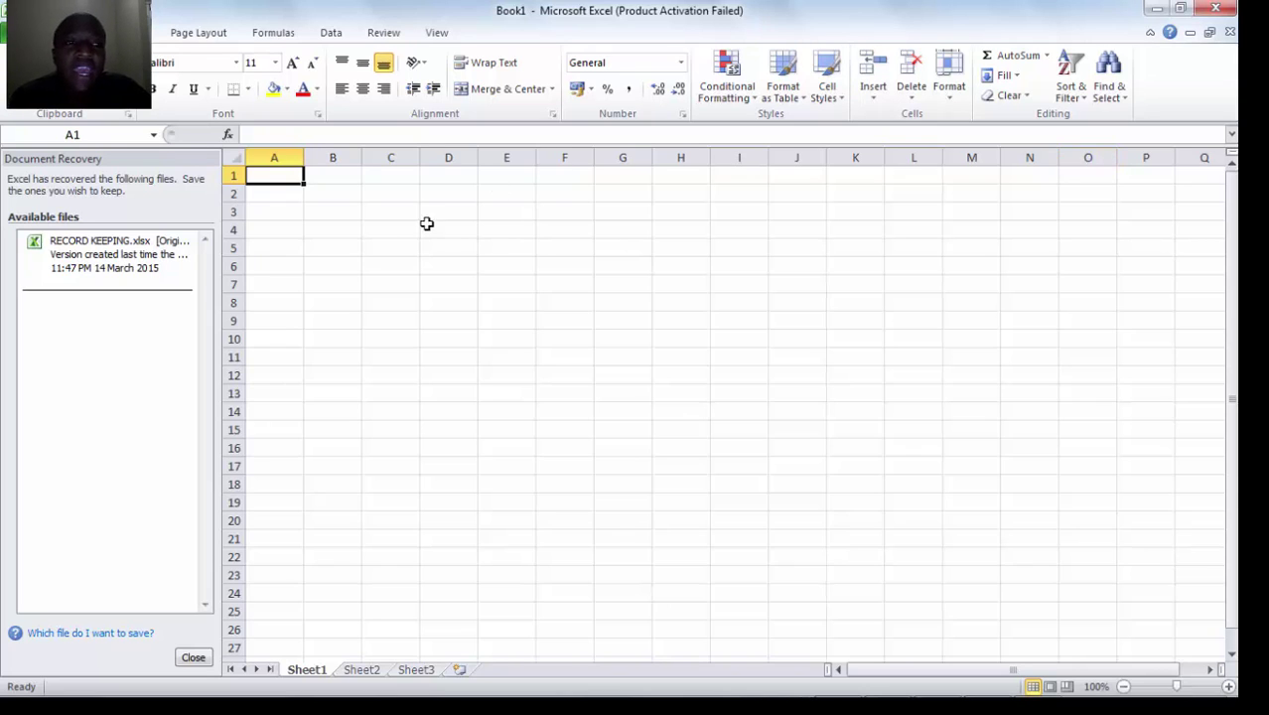
Step: Open the recovered RECORD KEEPING.xlsx workbook and dismiss the activation wizard and the document recovery list
{"action": "left_click", "coordinate": [124, 283]}
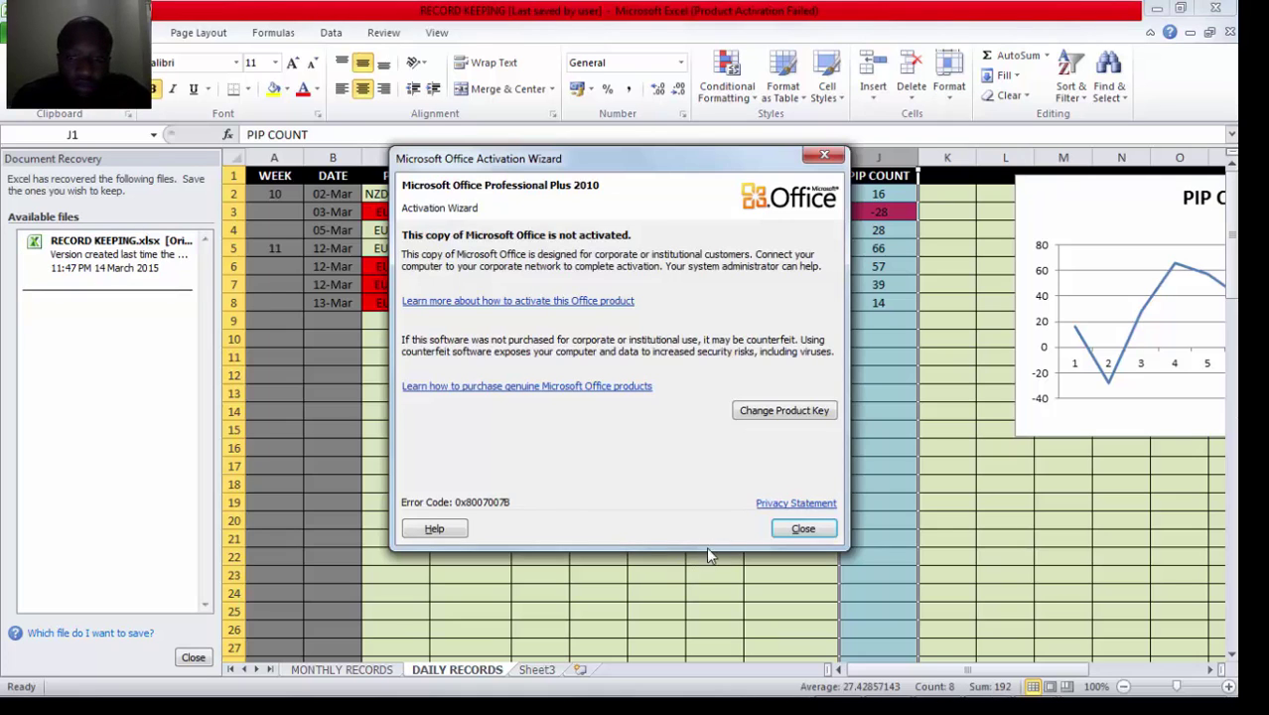
{"action": "left_click", "coordinate": [812, 532]}
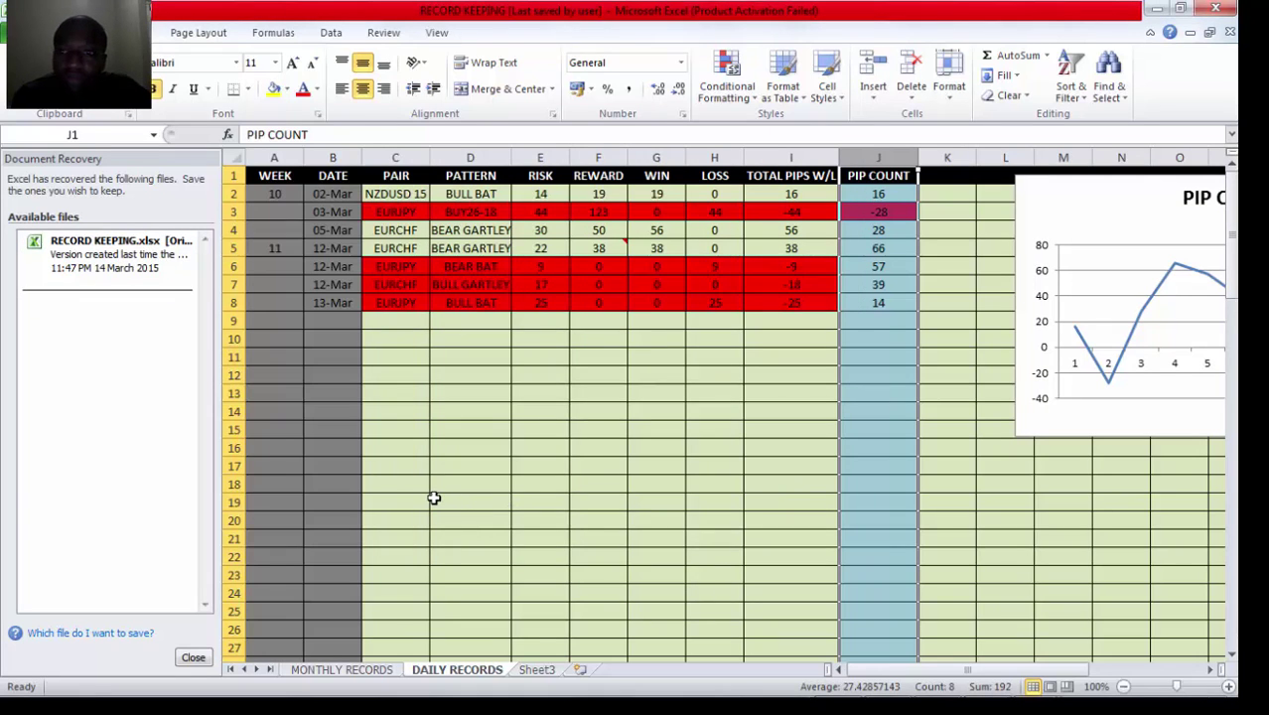
{"action": "left_click", "coordinate": [952, 457]}
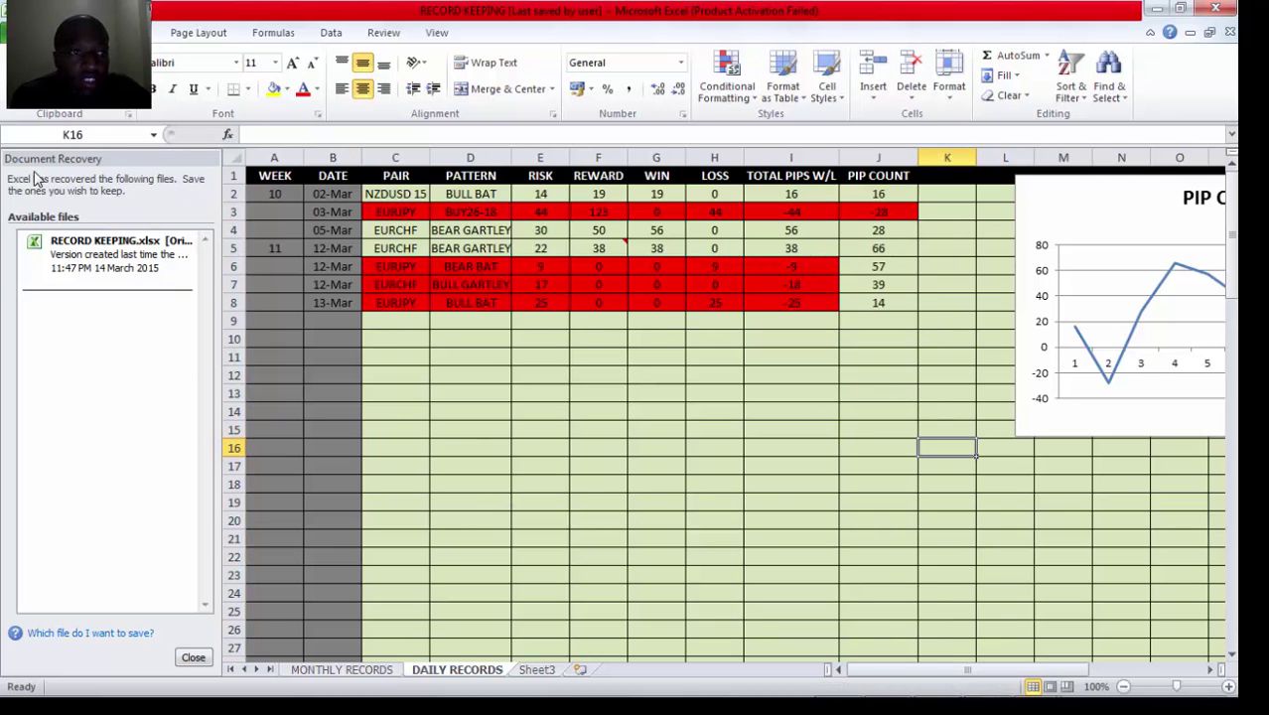
{"action": "left_click", "coordinate": [186, 657]}
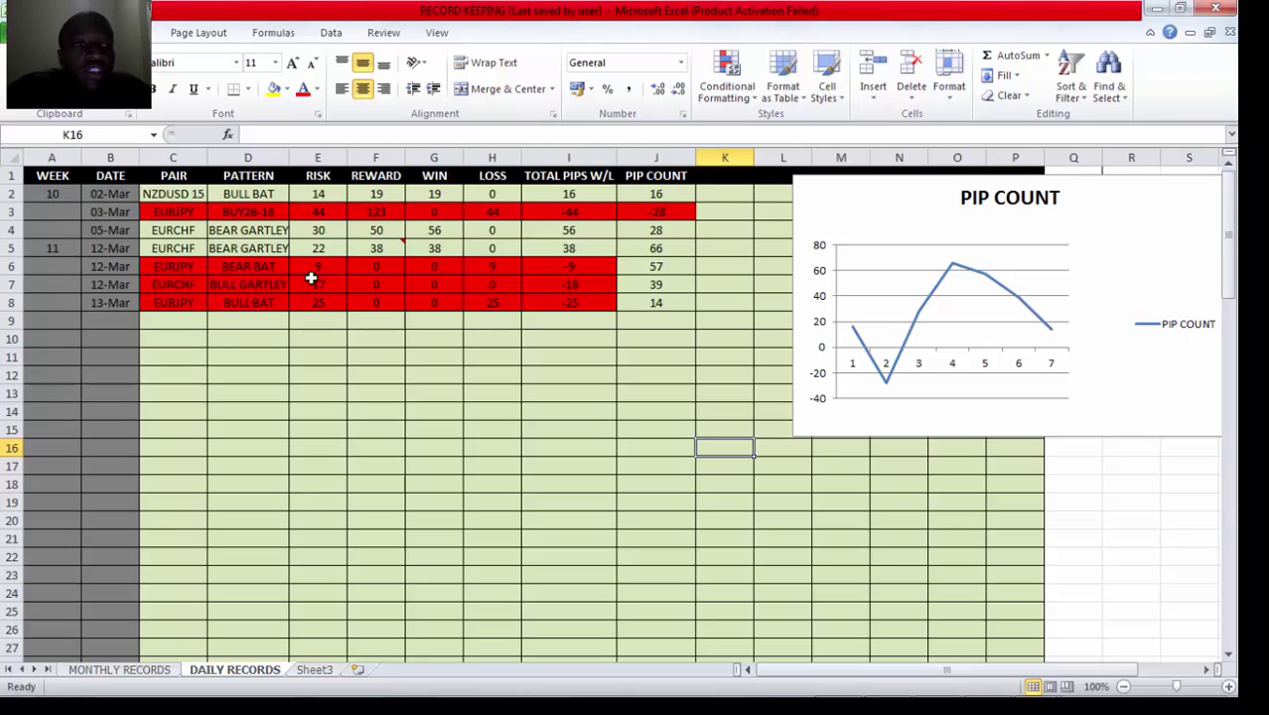
Step: Review the risk, pattern and total pips entries of the daily trade records, dismissing the Windows color scheme prompt
{"action": "left_click", "coordinate": [338, 198]}
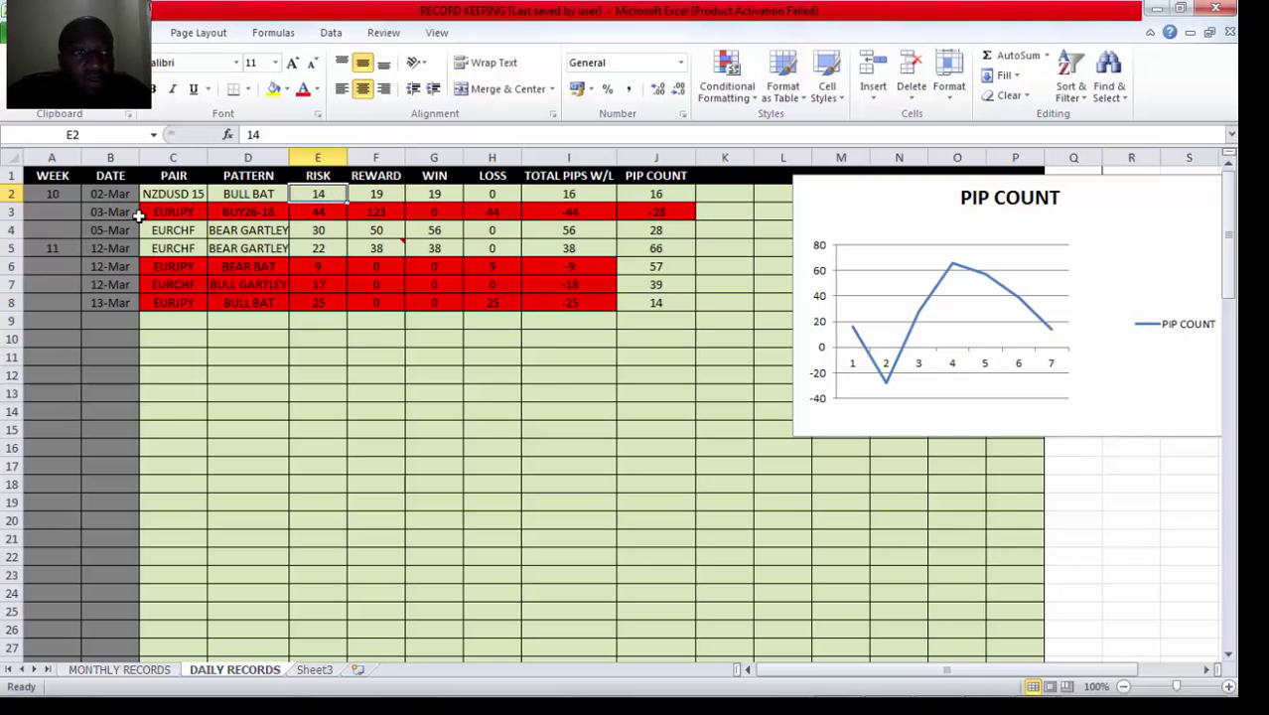
{"action": "left_click", "coordinate": [248, 195]}
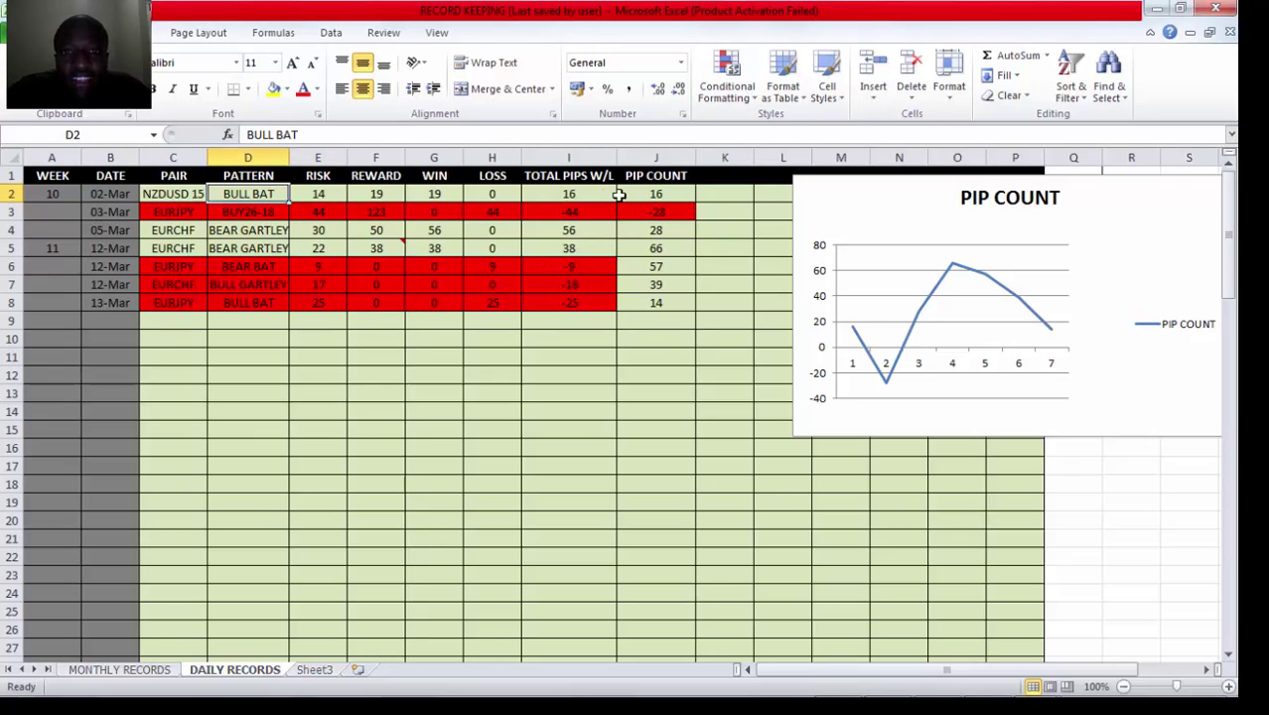
{"action": "left_click", "coordinate": [567, 212]}
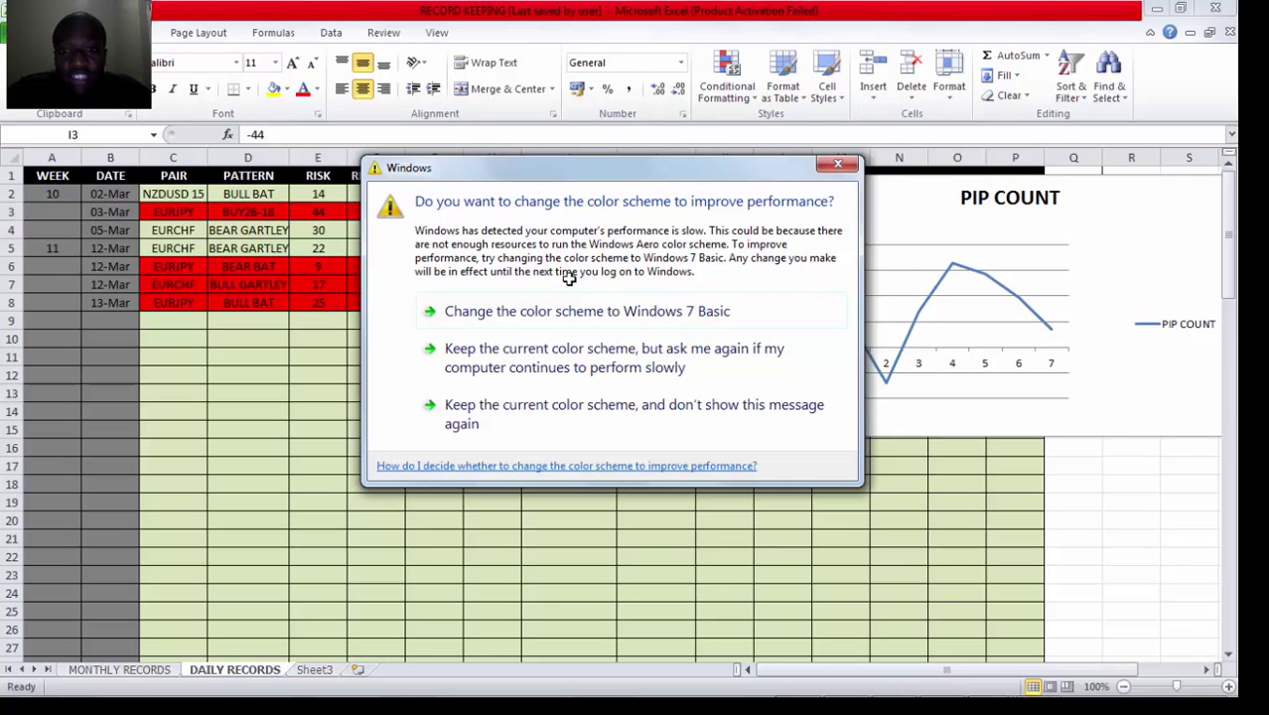
{"action": "left_click", "coordinate": [837, 164]}
{"action": "left_click", "coordinate": [841, 156]}
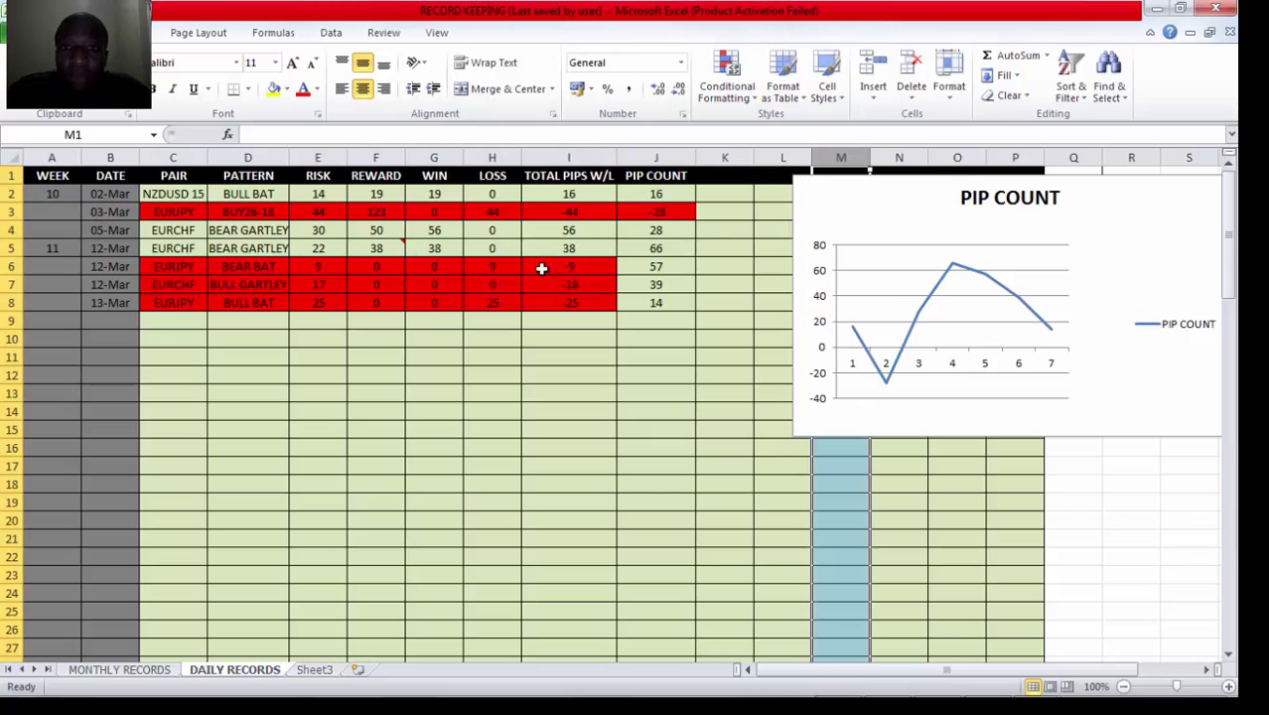
{"action": "left_click", "coordinate": [536, 310]}
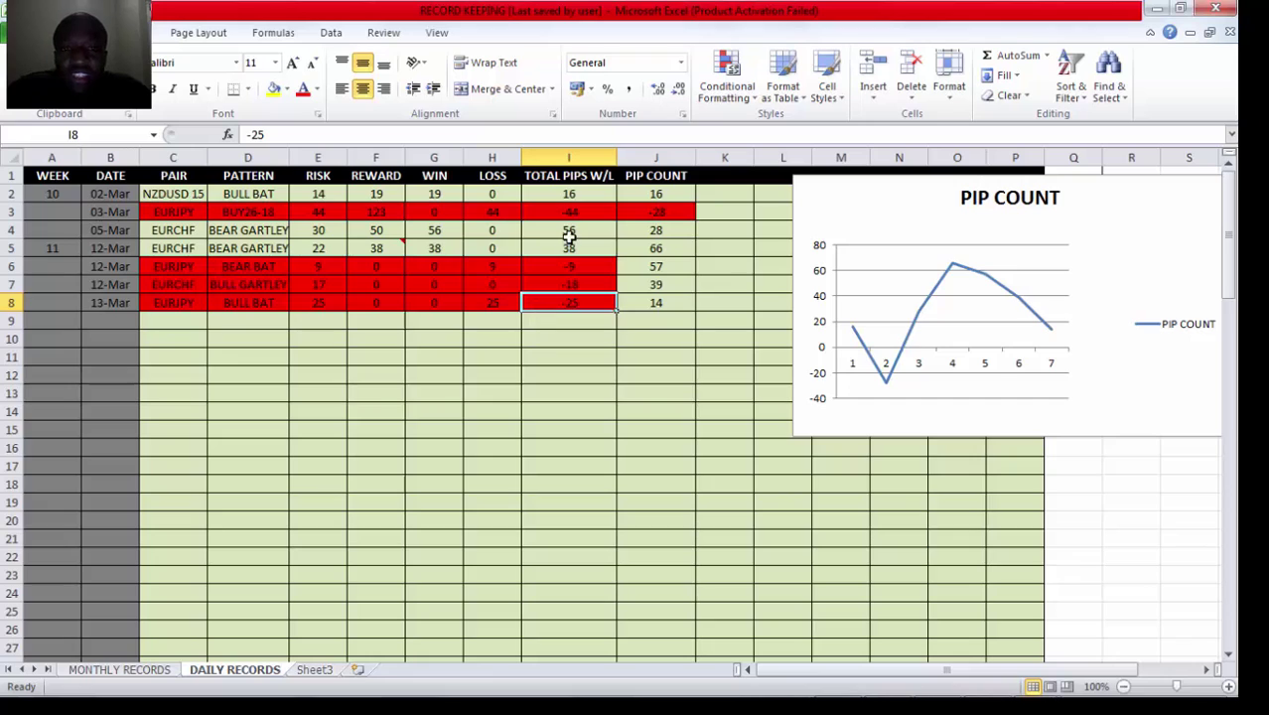
Step: Compare each trade's TOTAL PIPS W/L value with its running PIP COUNT, row by row from row 2 to row 8
{"action": "double_click", "coordinate": [572, 194]}
{"action": "key", "text": "Escape"}
{"action": "key", "text": "ctrl+Down"}
{"action": "left_click", "coordinate": [539, 213]}
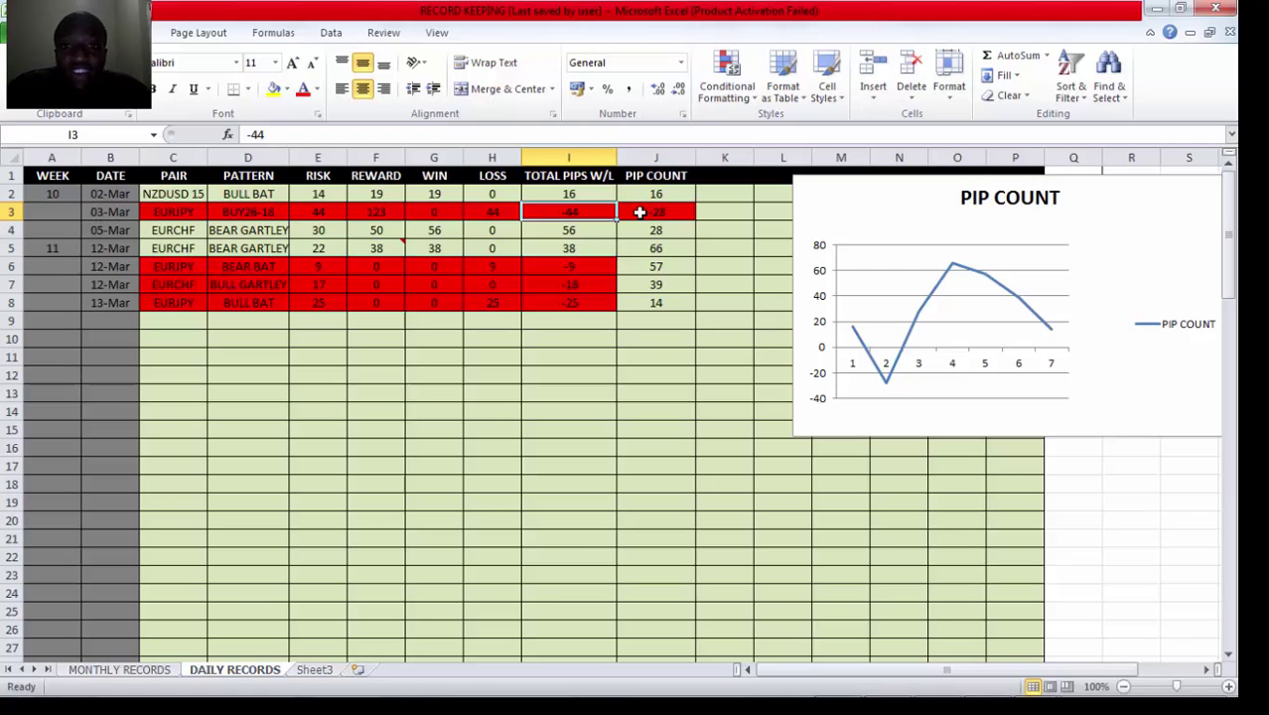
{"action": "left_click", "coordinate": [576, 230]}
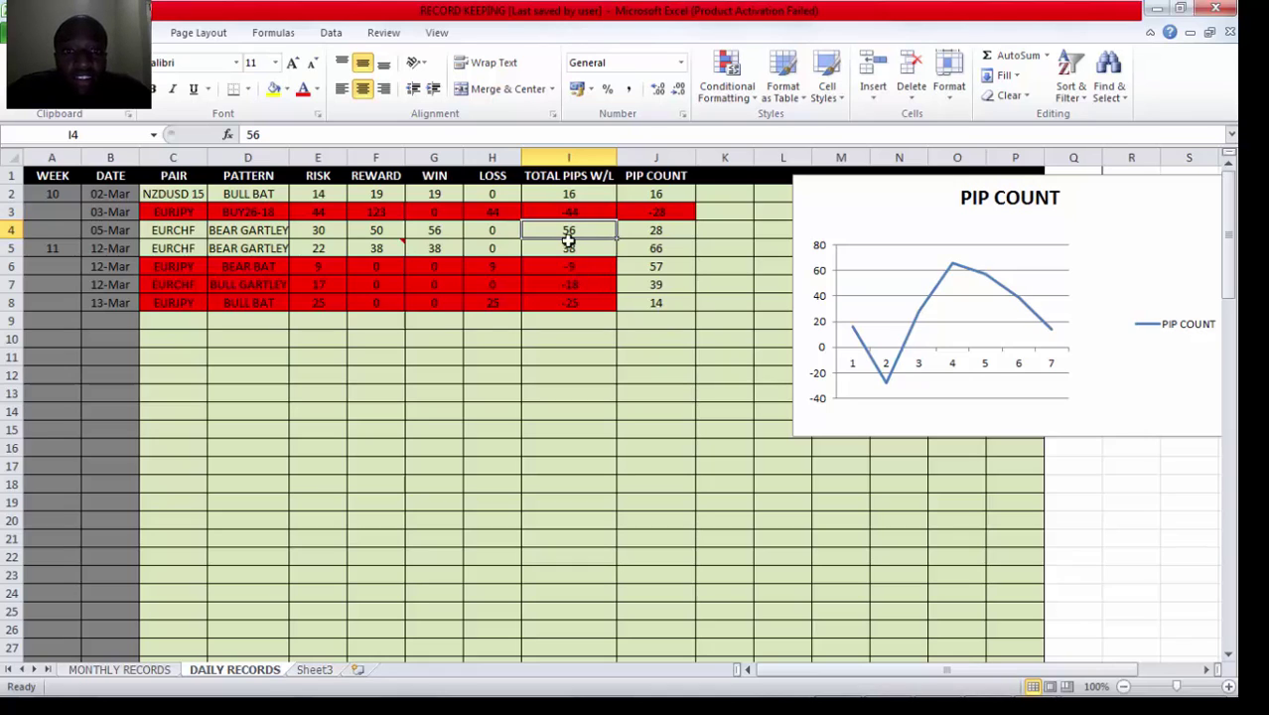
{"action": "left_click", "coordinate": [637, 231]}
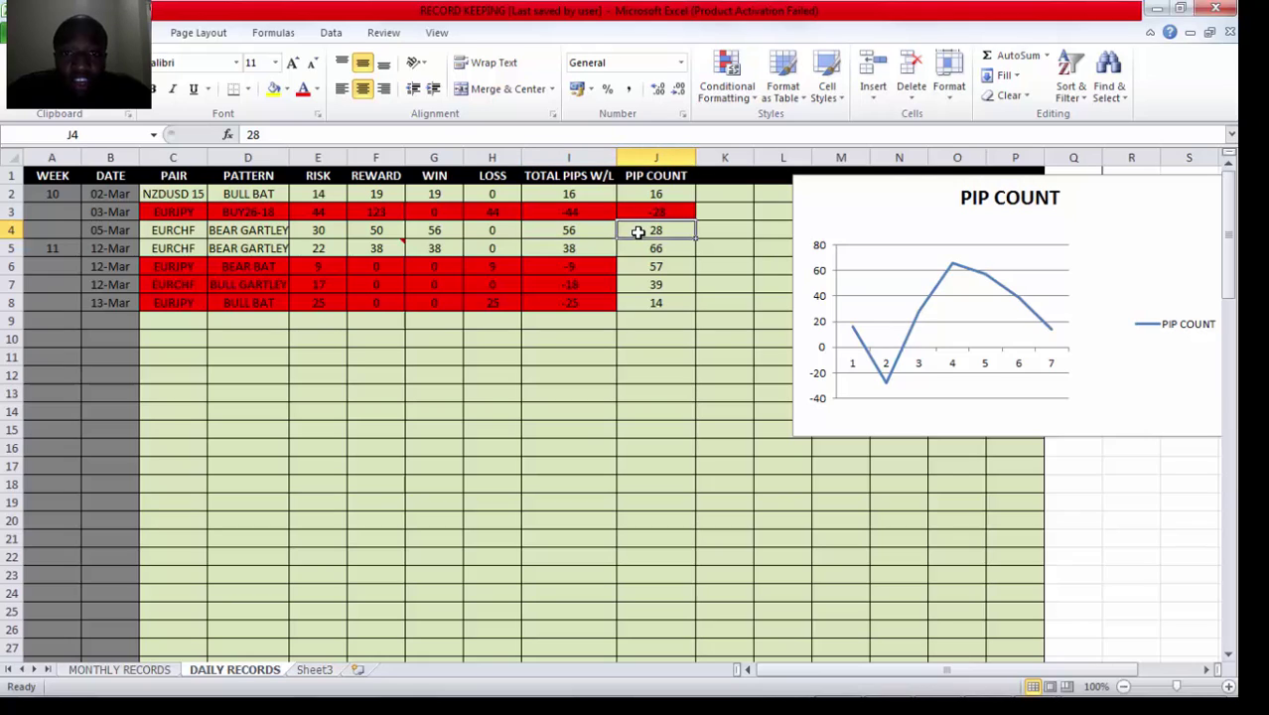
{"action": "left_click", "coordinate": [588, 253]}
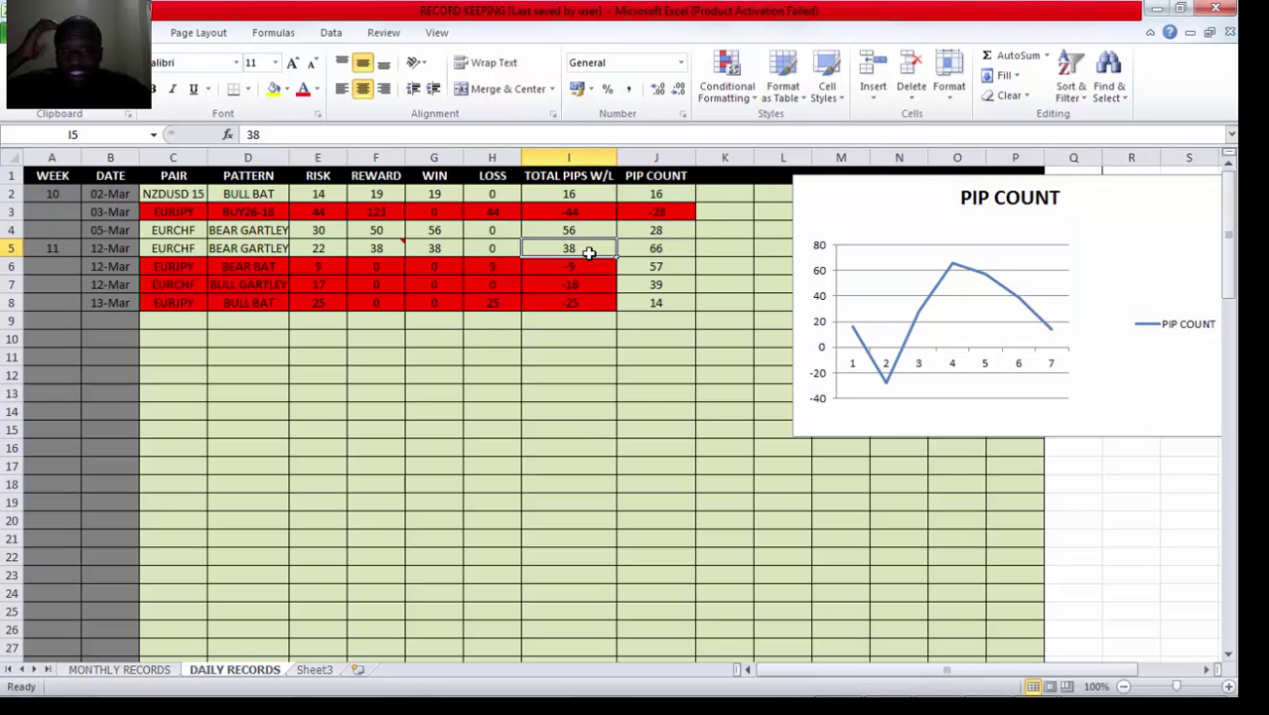
{"action": "left_click", "coordinate": [633, 250]}
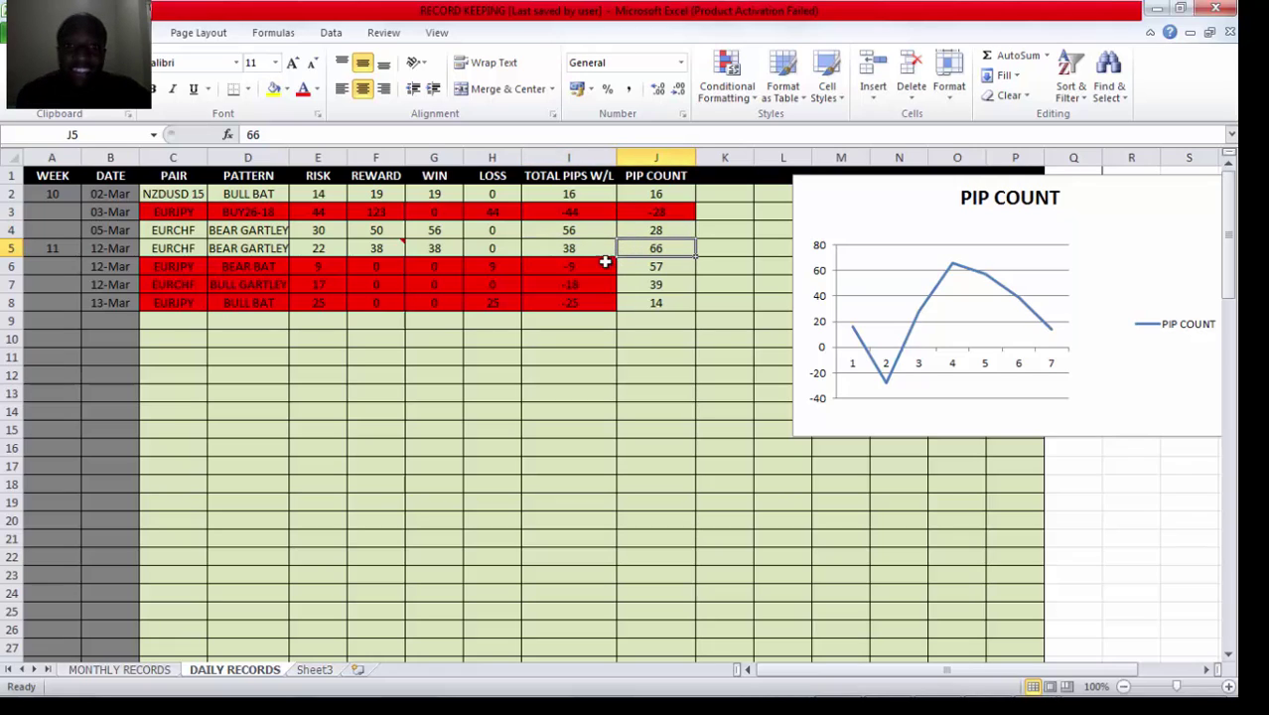
{"action": "left_click", "coordinate": [579, 266]}
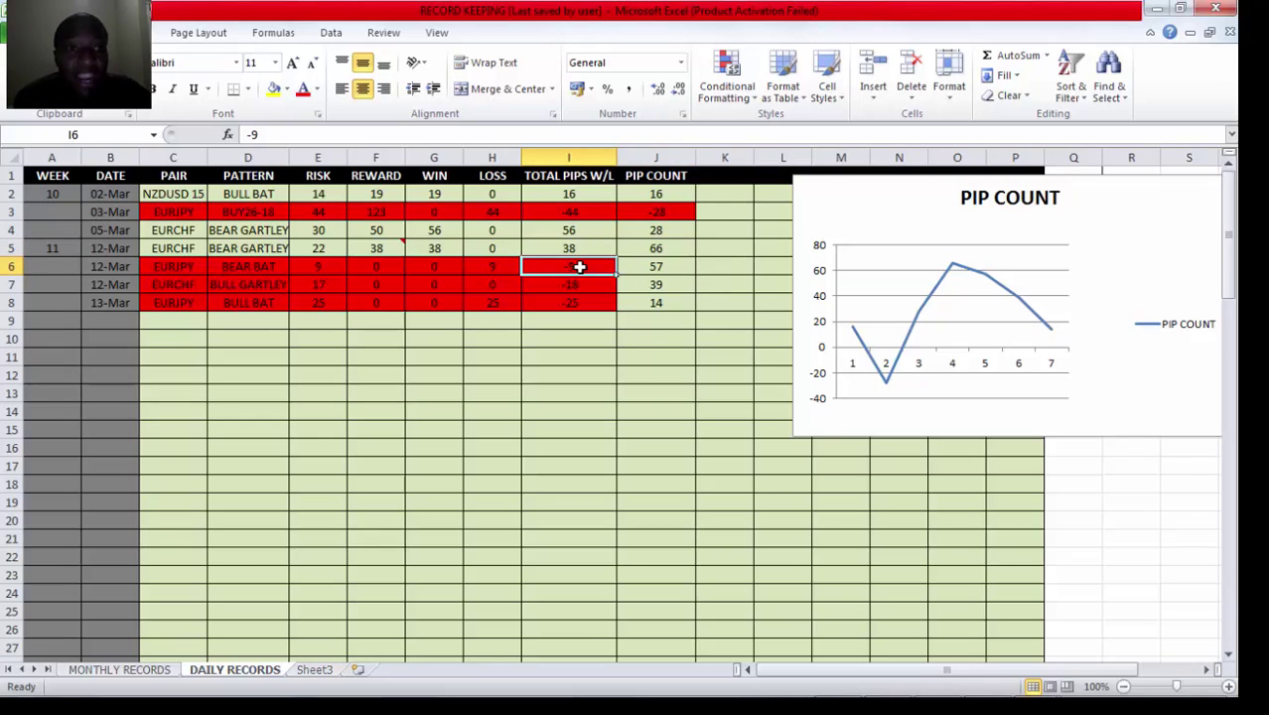
{"action": "left_click", "coordinate": [647, 268]}
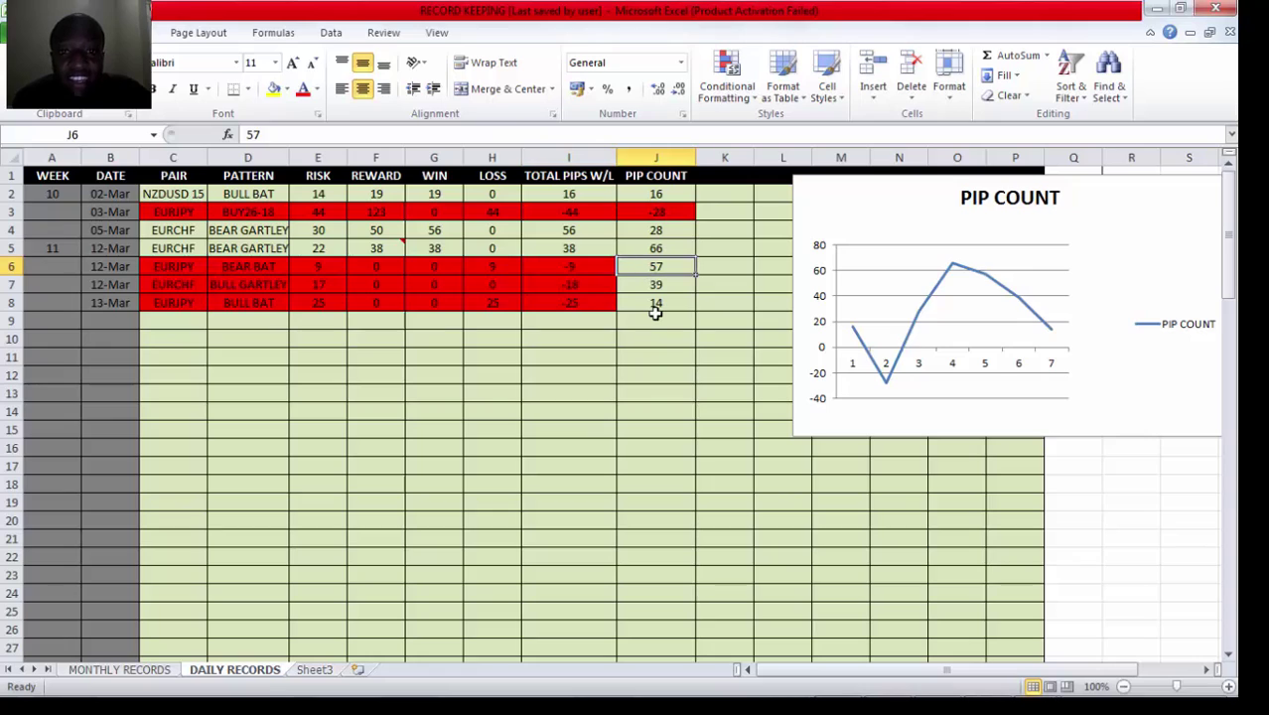
{"action": "left_click", "coordinate": [592, 287]}
{"action": "left_click", "coordinate": [631, 284]}
{"action": "left_click", "coordinate": [584, 306]}
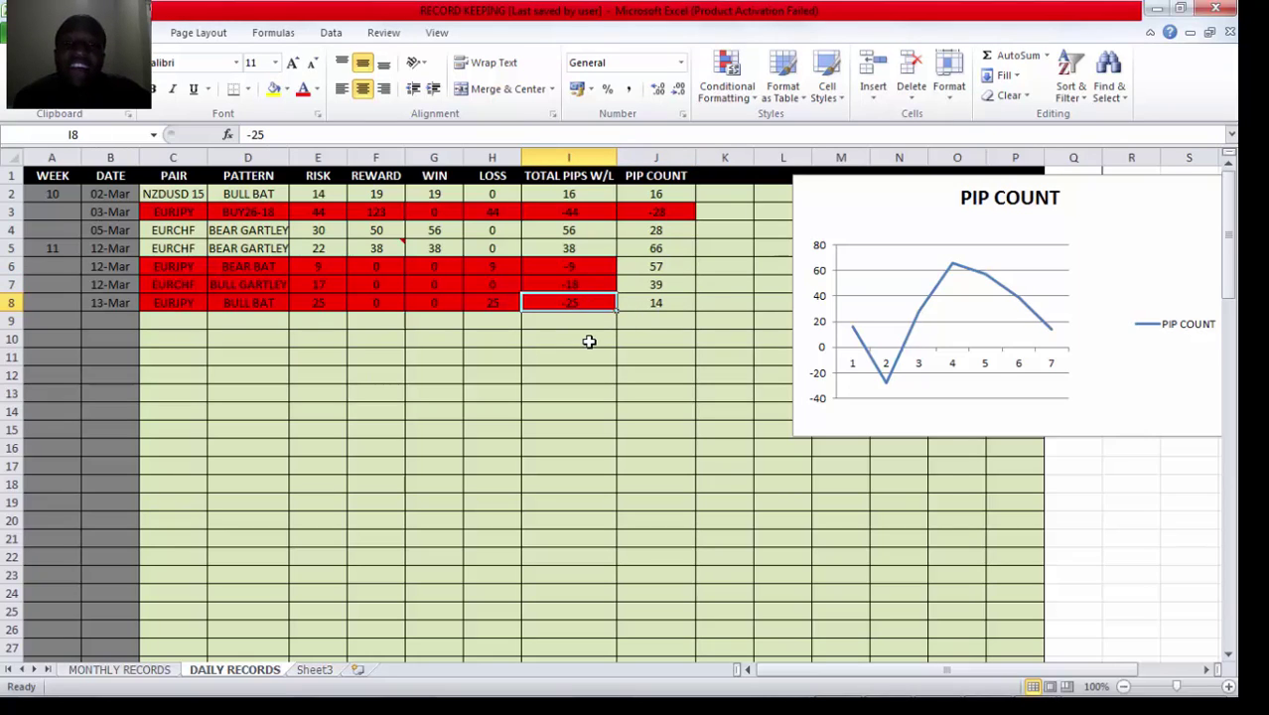
{"action": "left_click", "coordinate": [628, 302]}
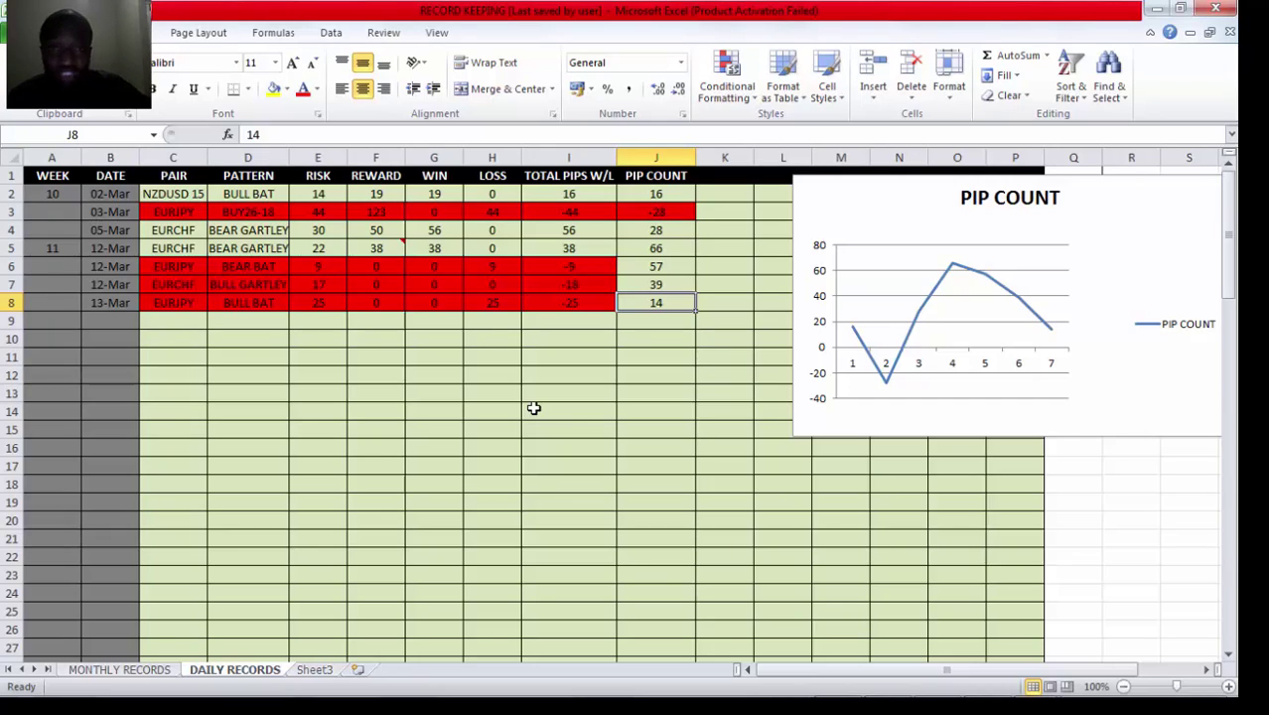
Step: Move the PIP COUNT chart close beside the PIP COUNT column, over columns K to R, and examine its curve
{"action": "left_click_drag", "start_coordinate": [905, 214], "coordinate": [832, 210]}
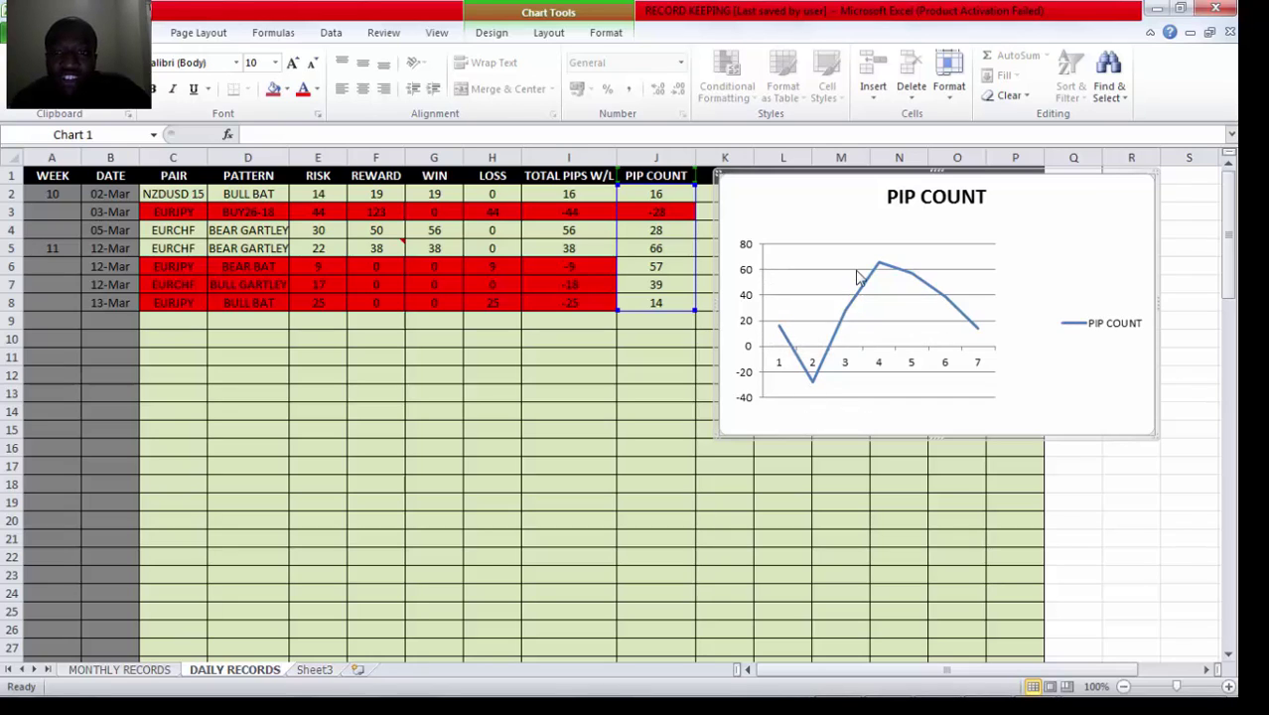
{"action": "mouse_move", "coordinate": [890, 270]}
{"action": "mouse_move", "coordinate": [977, 336]}
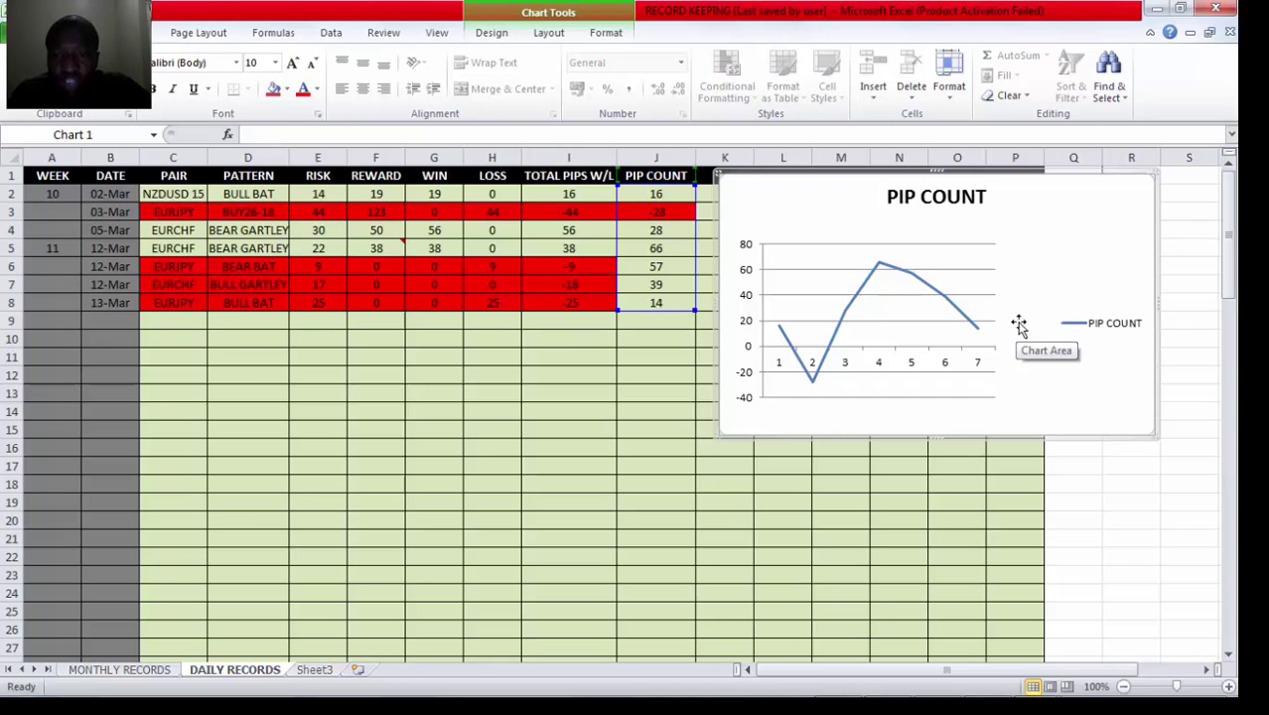
Step: Switch to the MetaTrader trading platform and view the AUDUSD chart on the weekly timeframe with chart shift on
{"action": "mouse_move", "coordinate": [983, 695]}
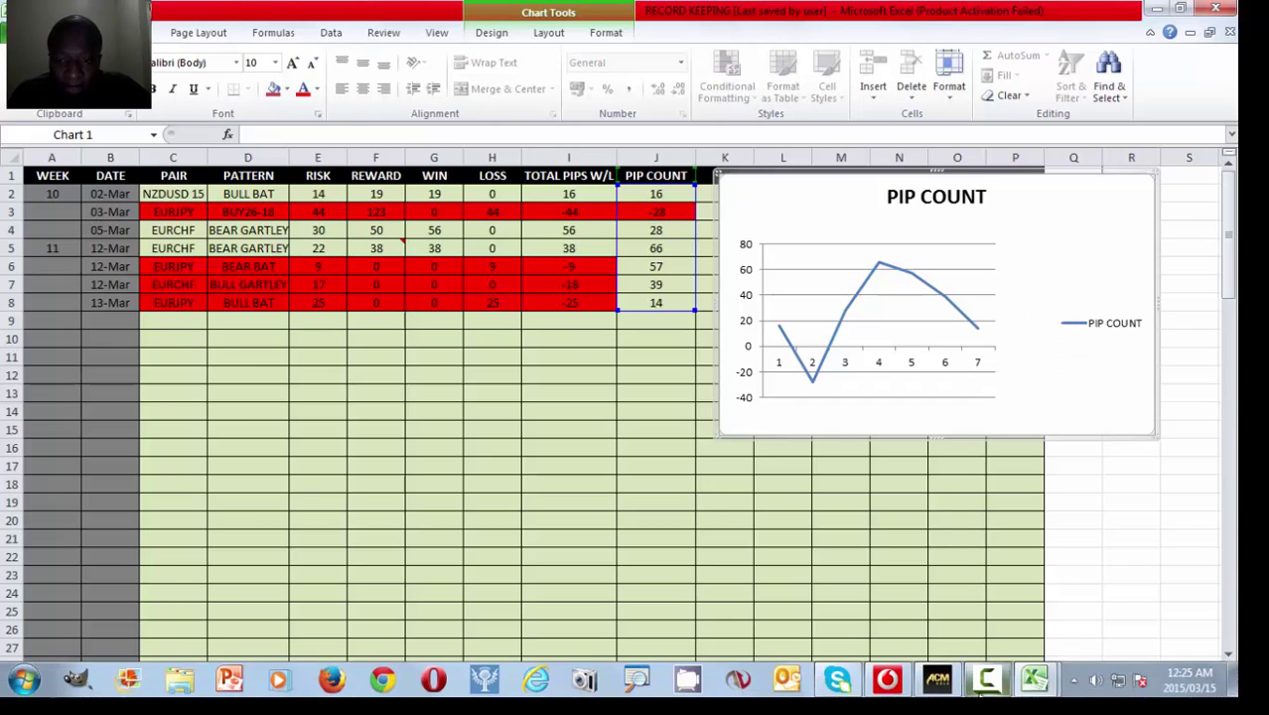
{"action": "left_click", "coordinate": [887, 683]}
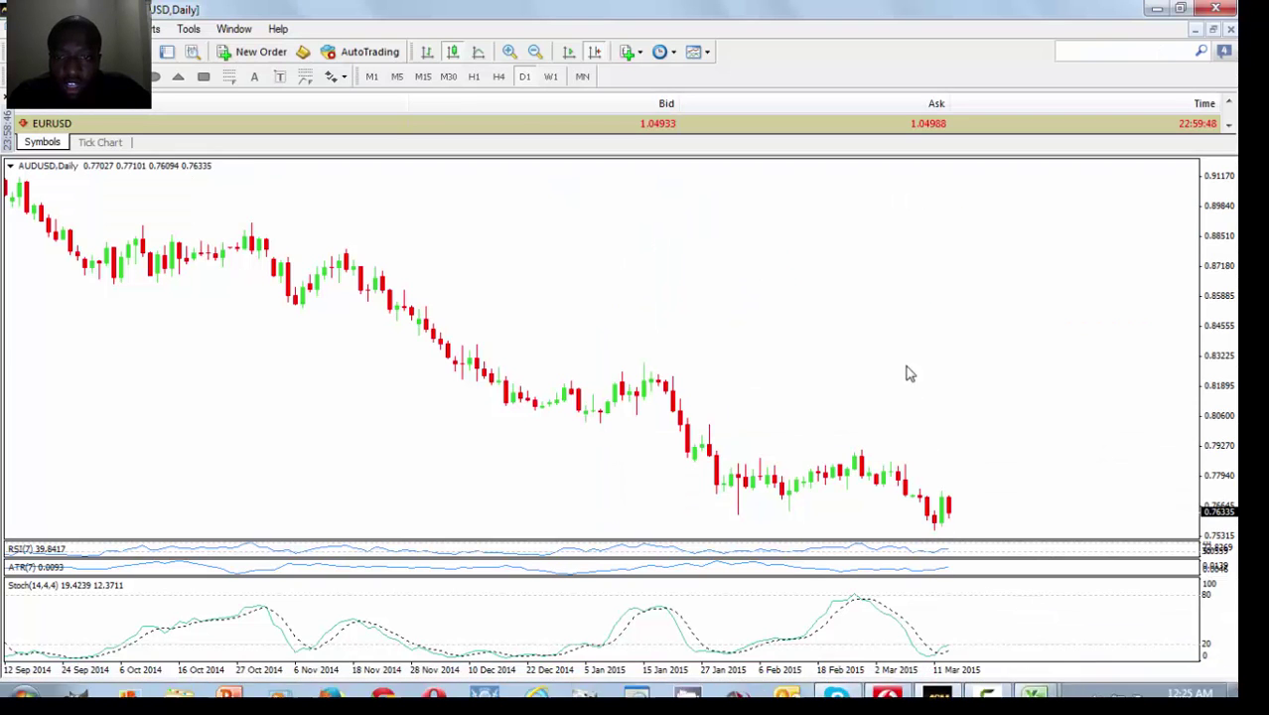
{"action": "left_click_drag", "start_coordinate": [730, 312], "coordinate": [707, 309]}
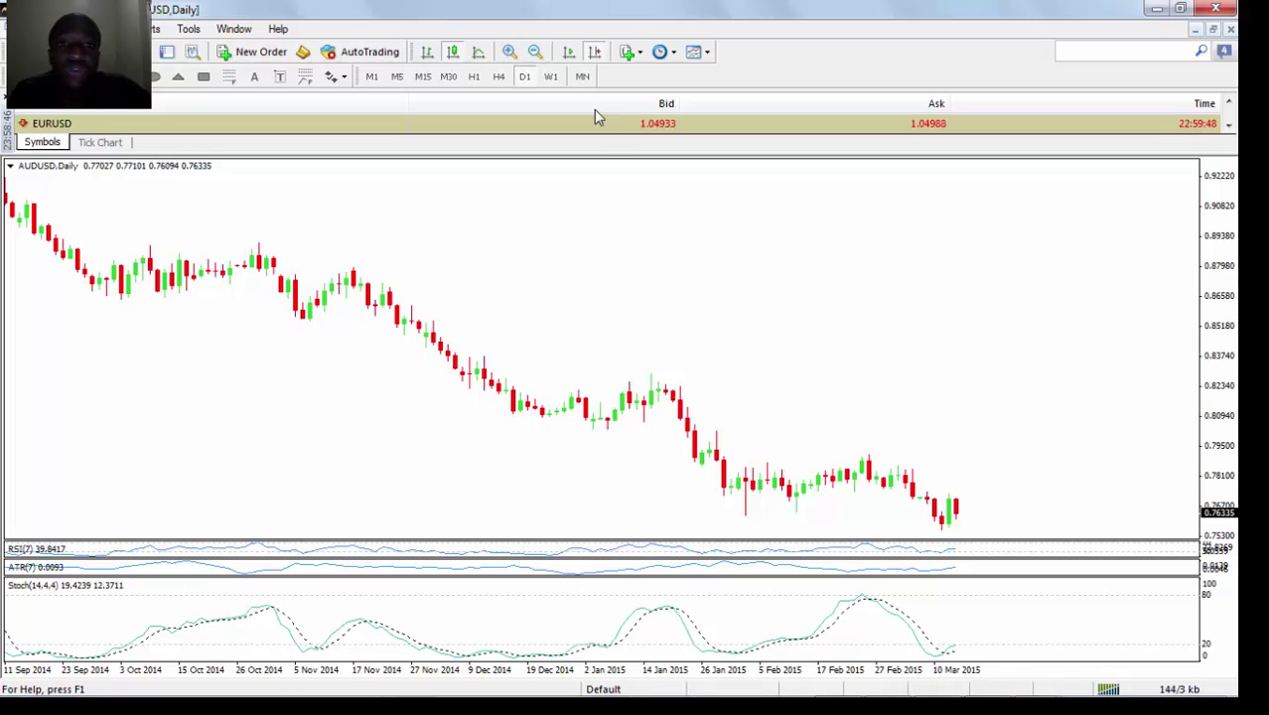
{"action": "left_click", "coordinate": [550, 78]}
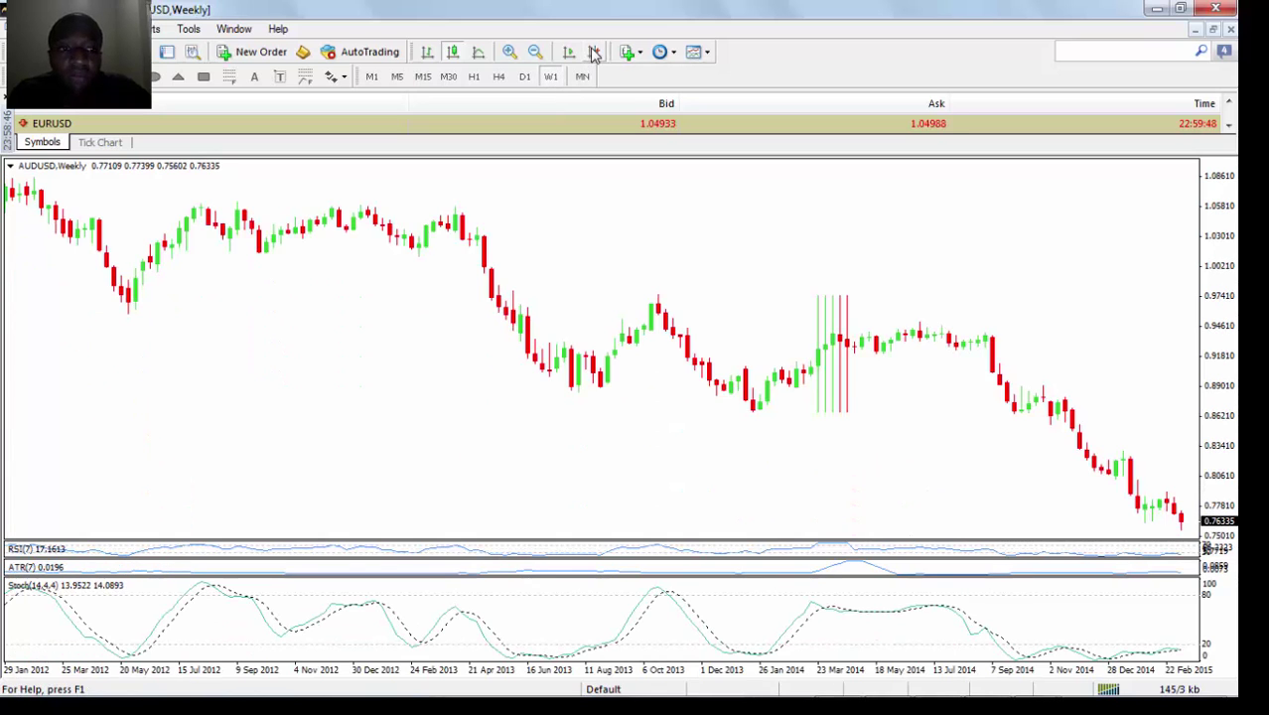
{"action": "left_click", "coordinate": [593, 52]}
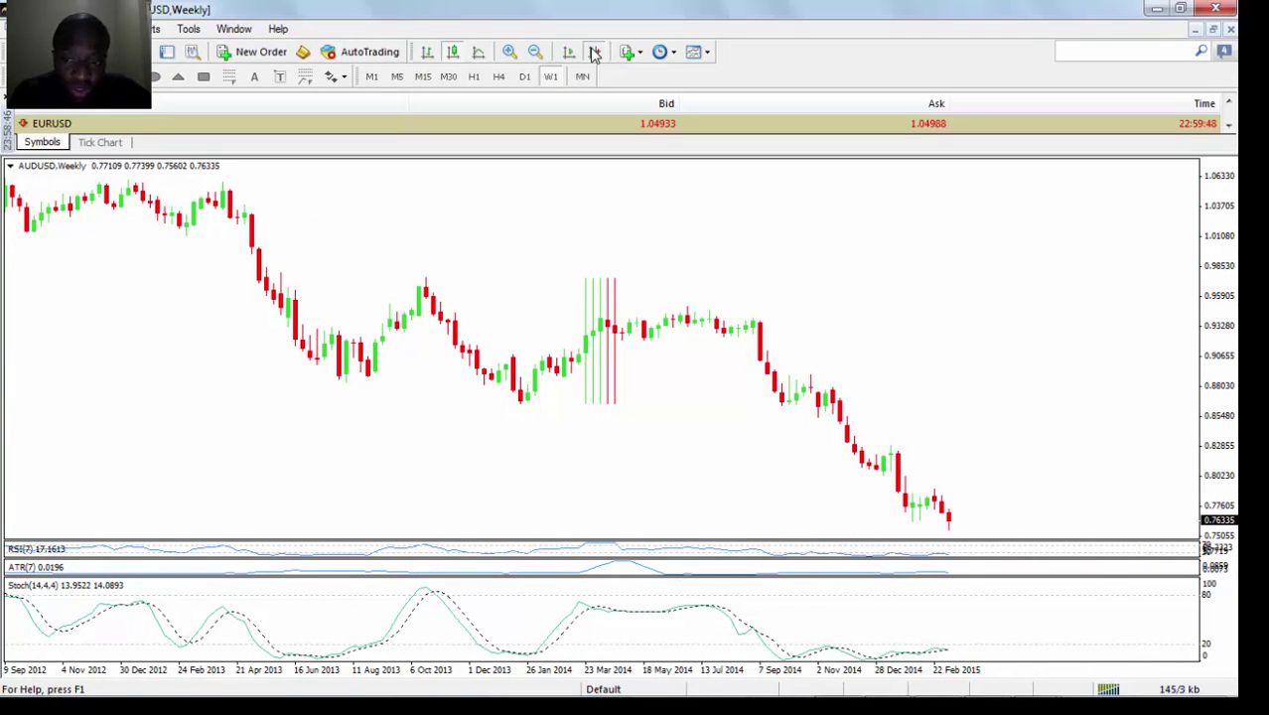
Step: Set the AUDUSD chart to the daily timeframe and inspect its February 2013 candles with the crosshair
{"action": "left_click", "coordinate": [525, 81]}
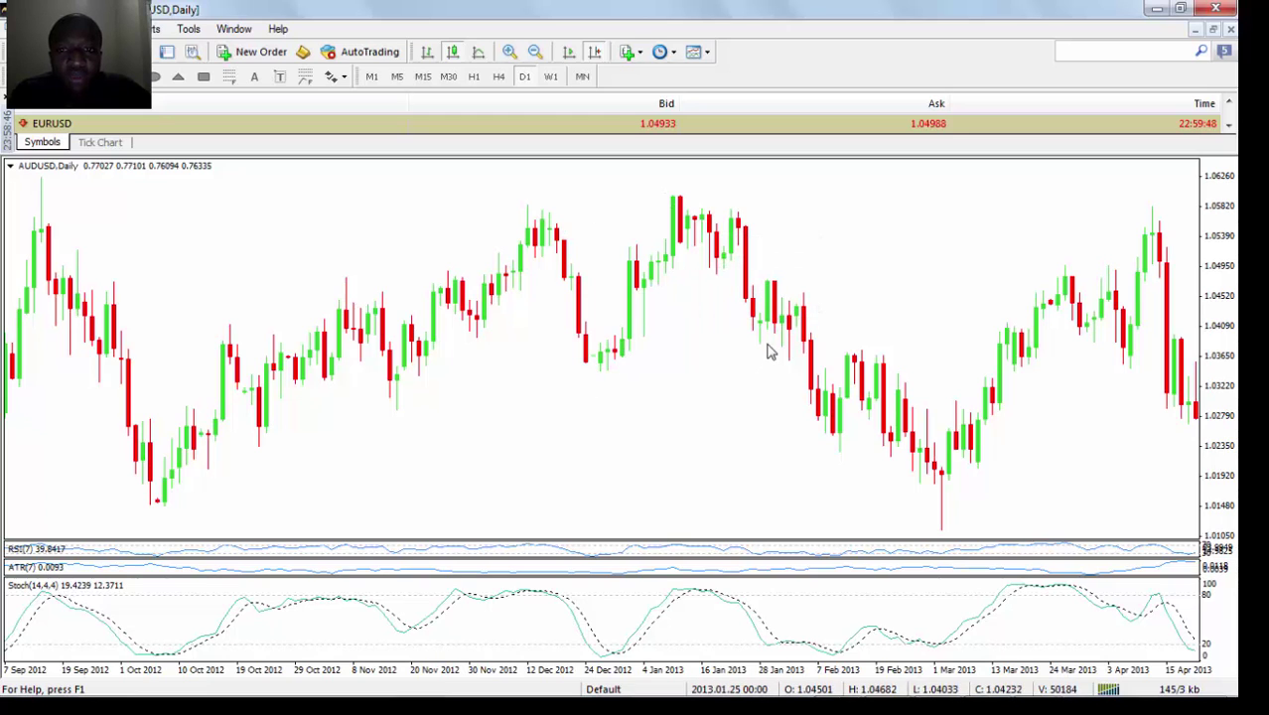
{"action": "middle_click", "coordinate": [794, 395]}
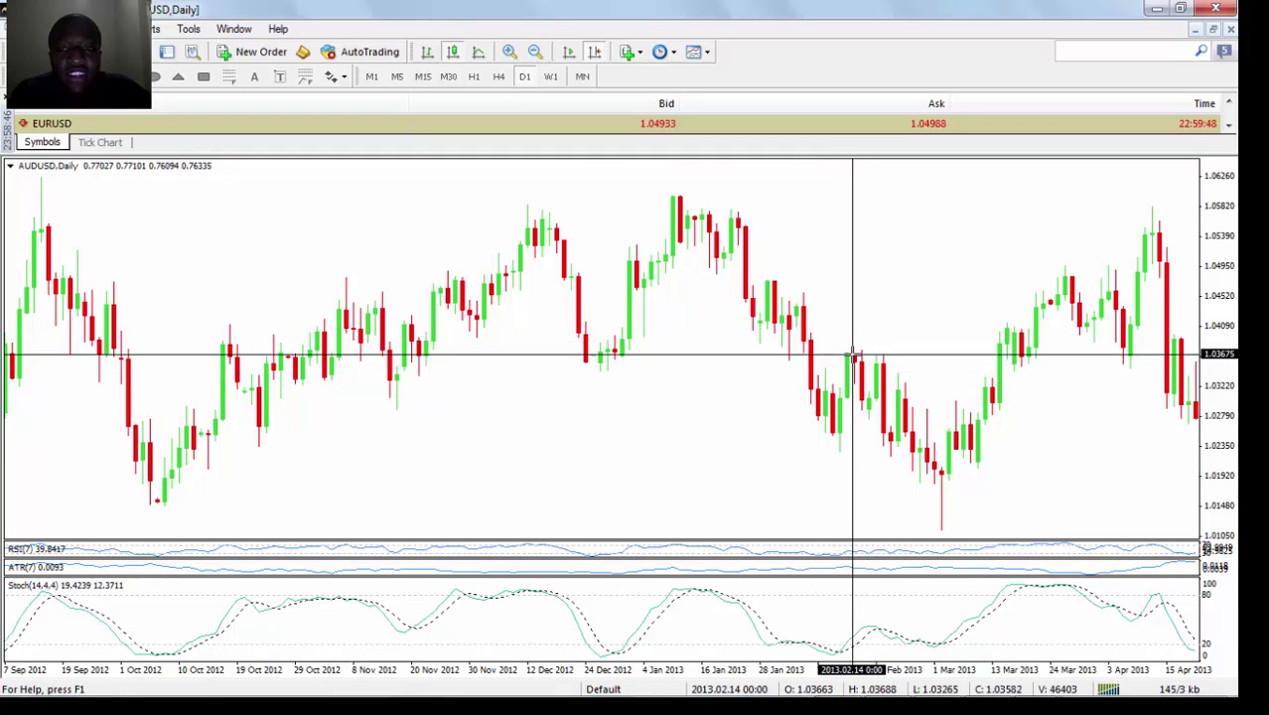
{"action": "middle_click", "coordinate": [809, 293]}
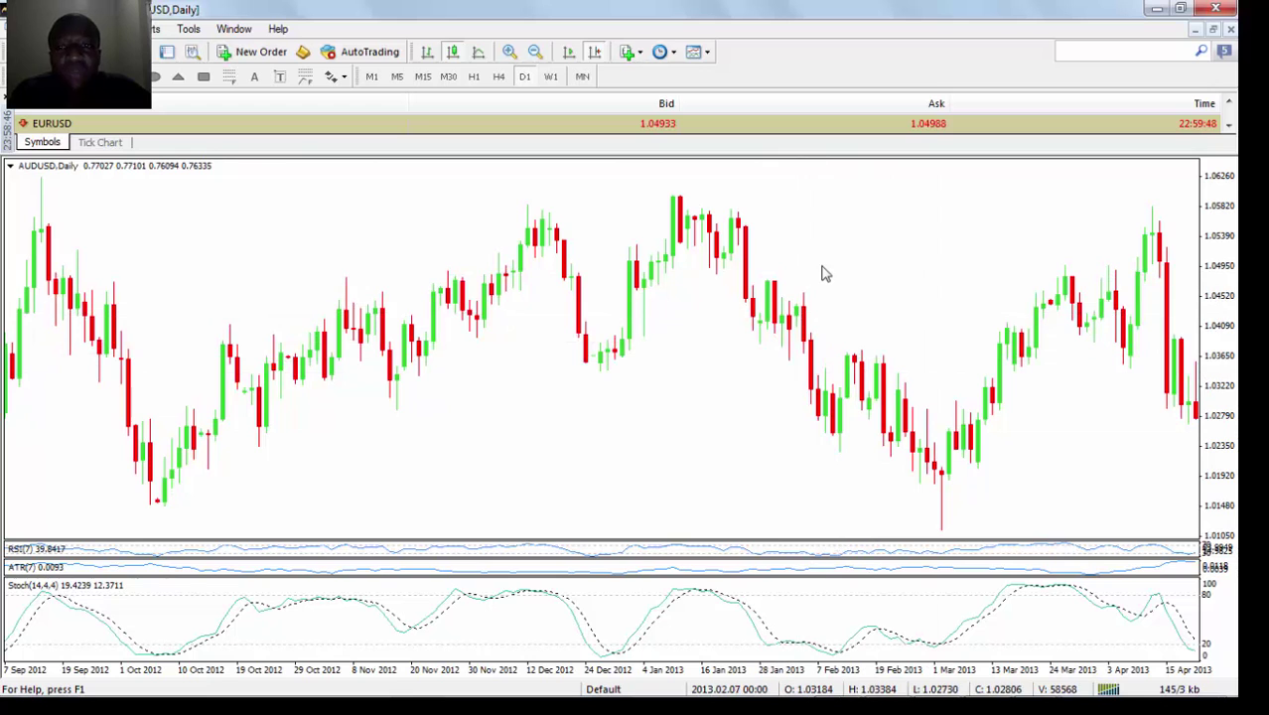
{"action": "left_click_drag", "start_coordinate": [831, 268], "coordinate": [547, 170]}
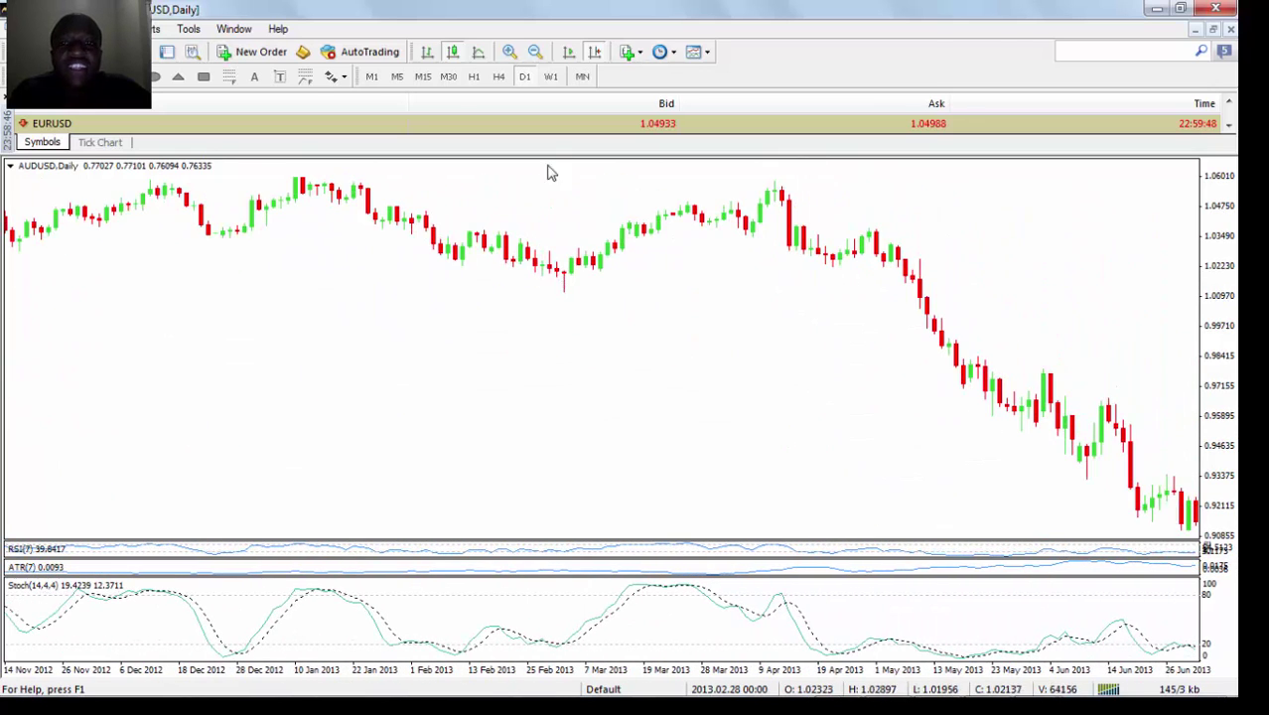
{"action": "left_click", "coordinate": [593, 51]}
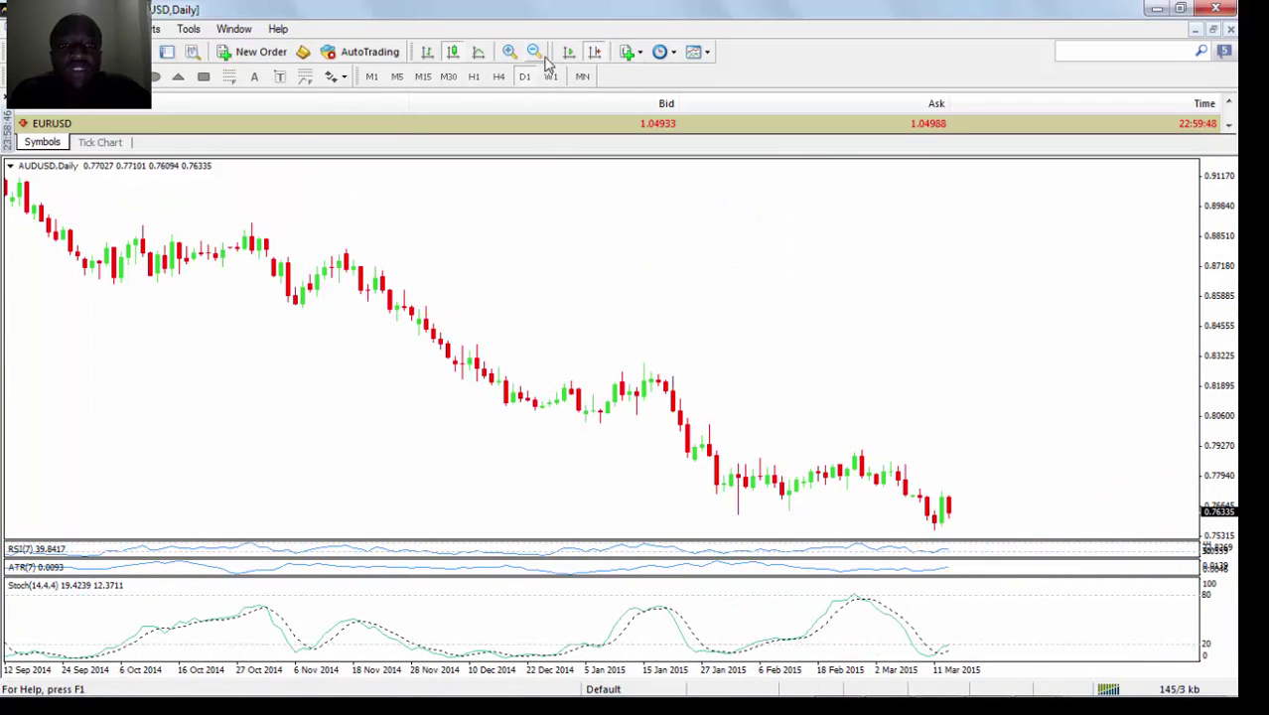
Step: View the latest AUDUSD daily candles enlarged, and restore the wider chart scale with chart shift off
{"action": "left_click", "coordinate": [509, 53]}
{"action": "key", "text": "plus"}
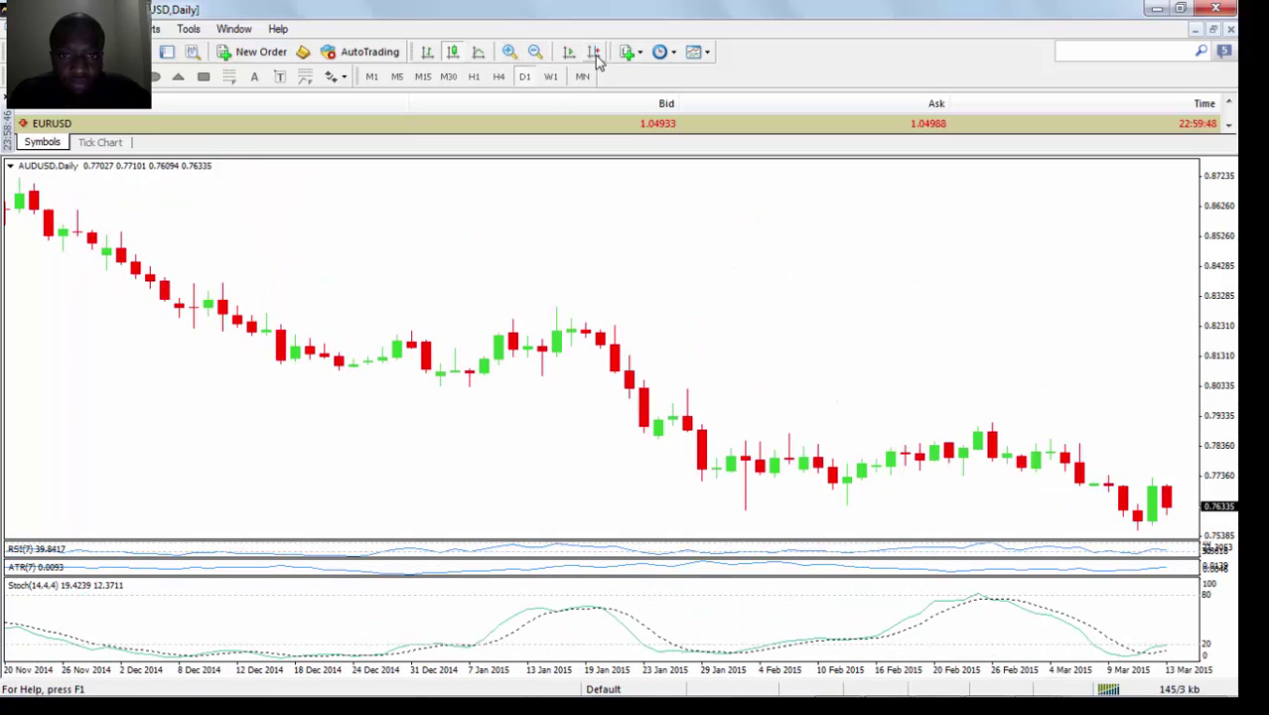
{"action": "key", "text": "plus"}
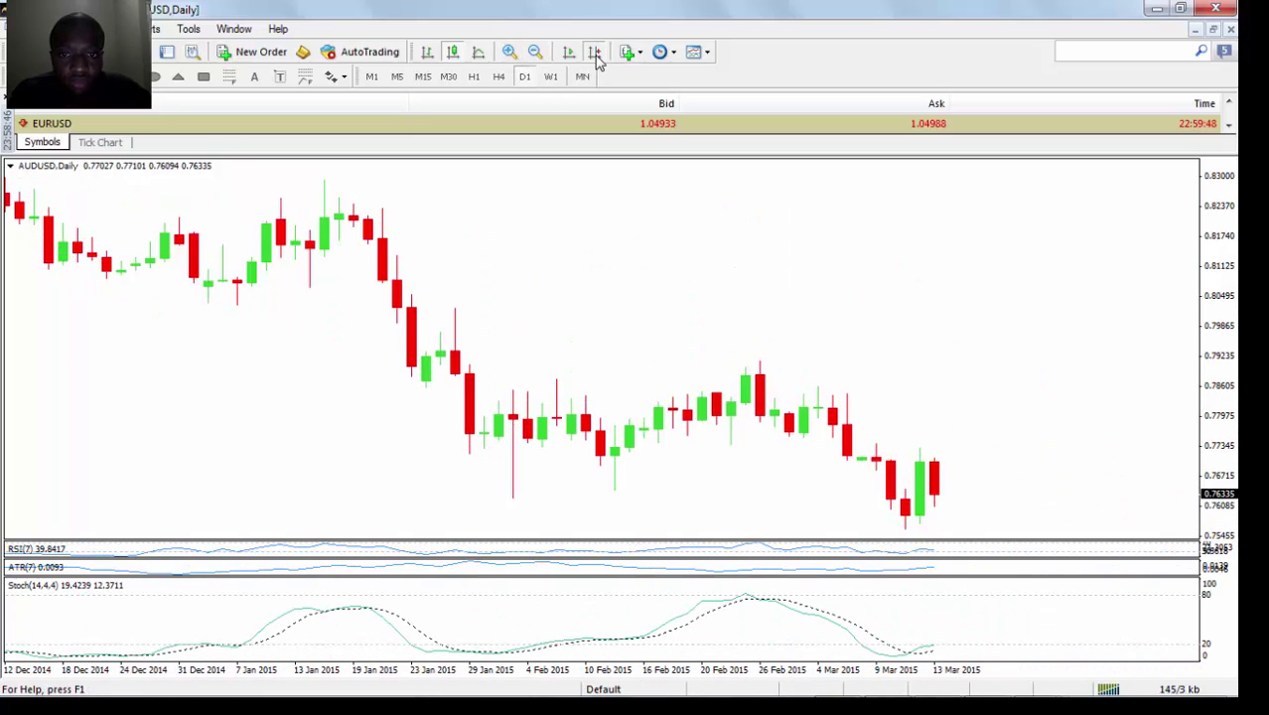
{"action": "left_click", "coordinate": [533, 55]}
{"action": "left_click", "coordinate": [593, 55]}
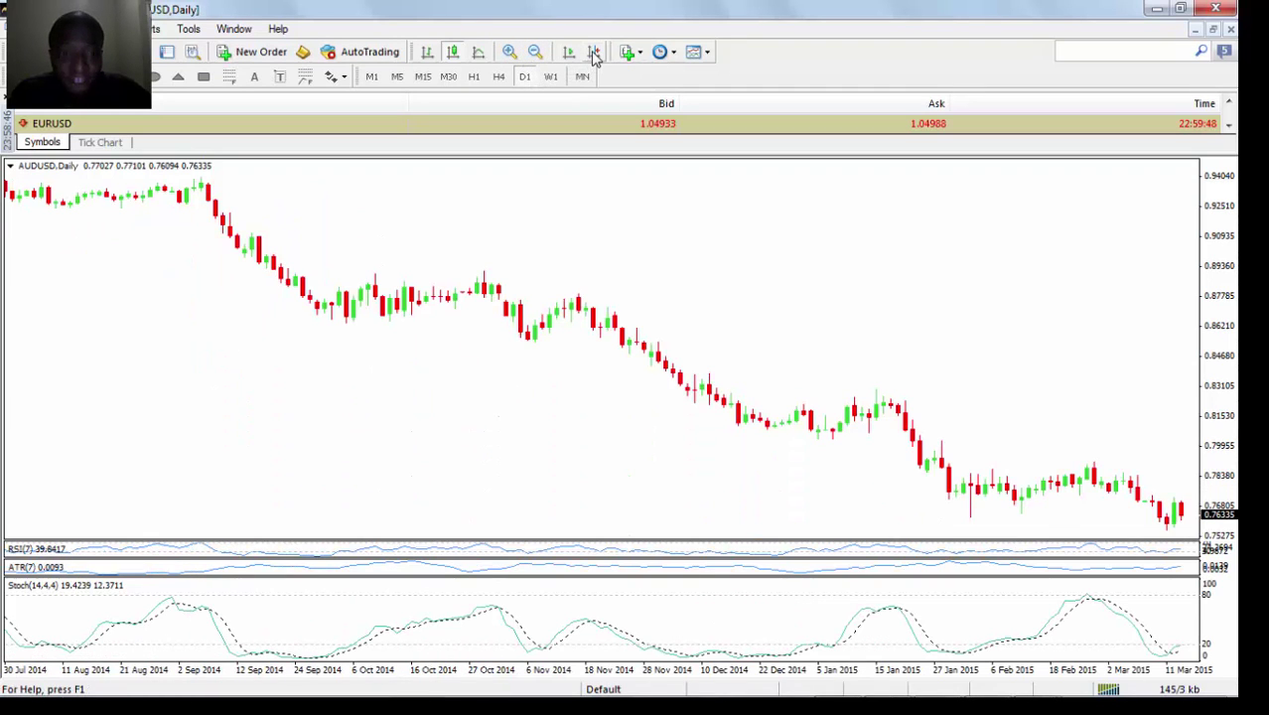